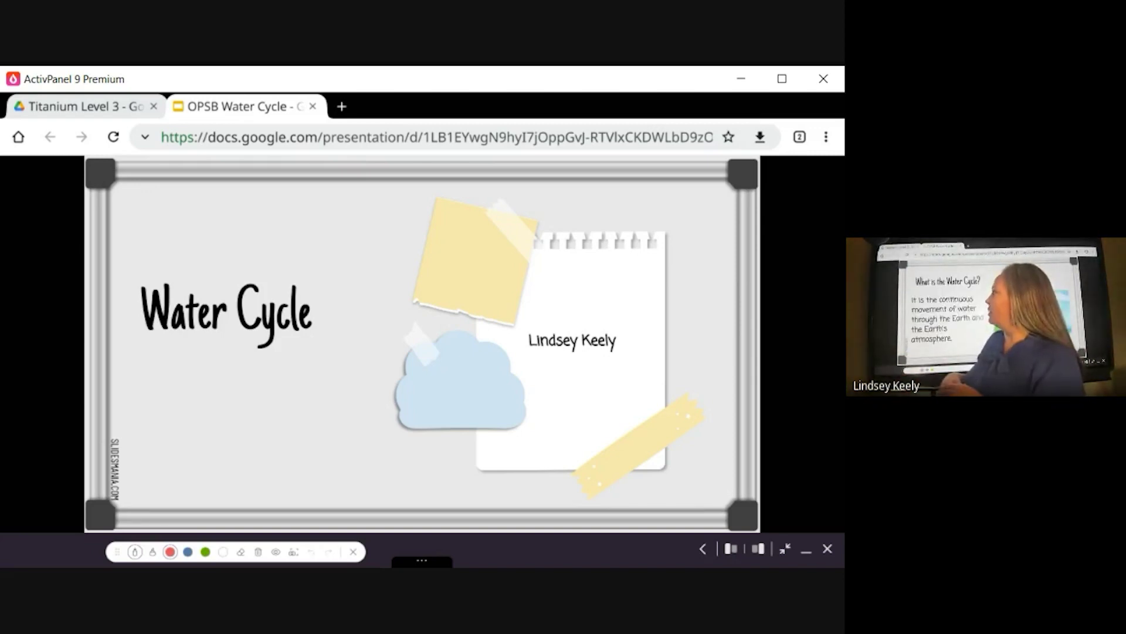
# Advance the slideshow from the Water Cycle title slide to the 'What is the Water Cycle?' slide.
pyautogui.press('Right')
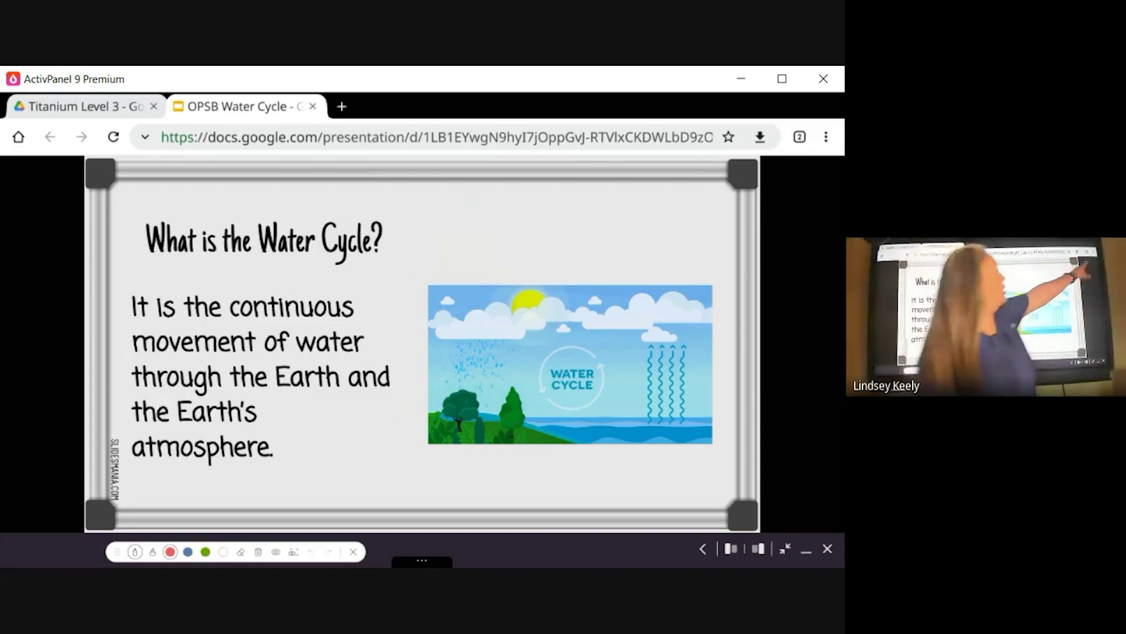
# Leave the full-screen slideshow via the browser menu and bring the windowed Slides editor forward.
pyautogui.click(825, 136)
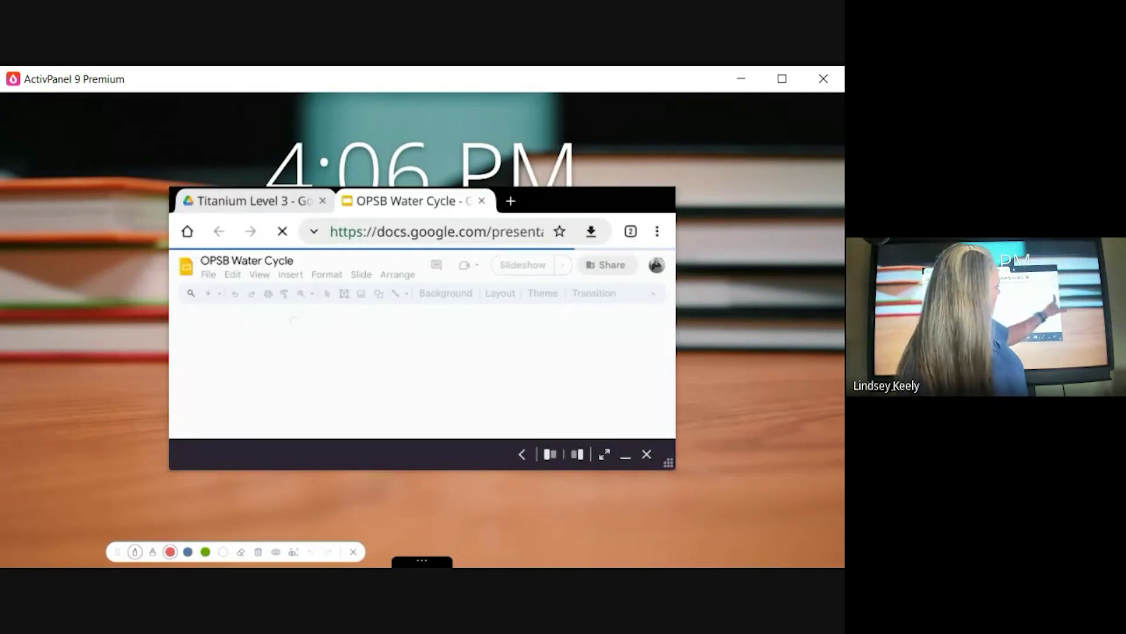
pyautogui.click(657, 231)
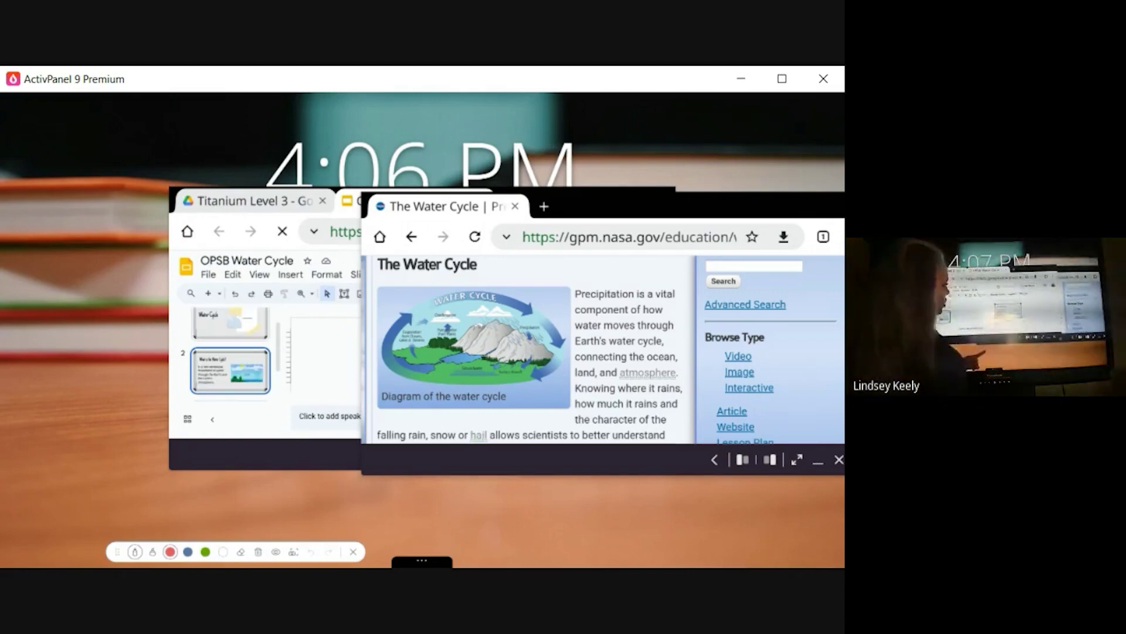
pyautogui.click(326, 370)
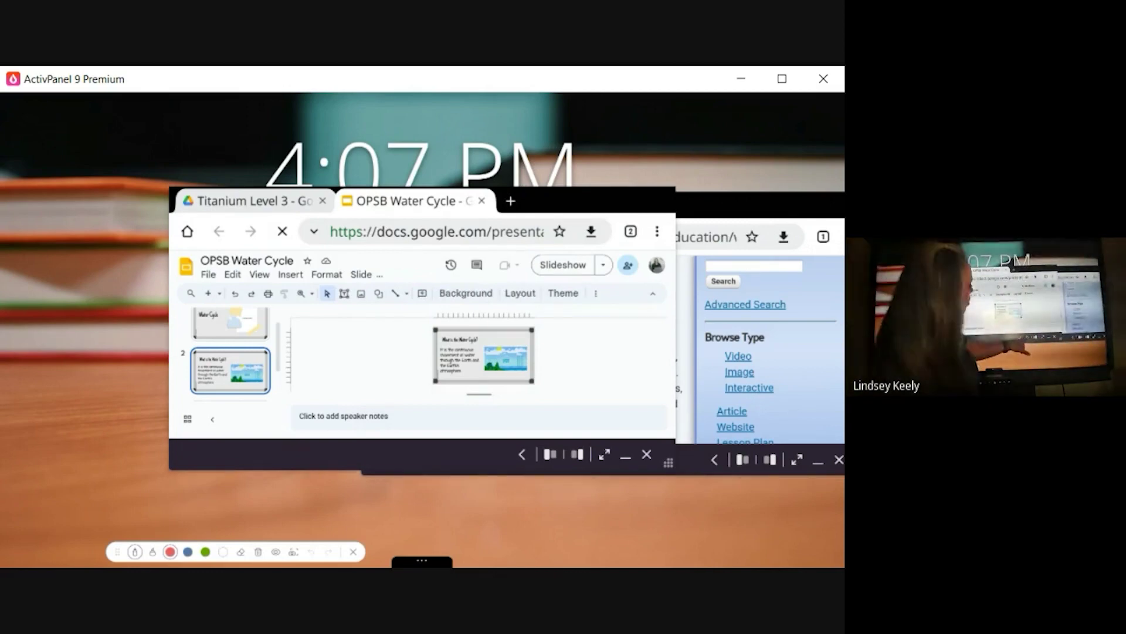
# Drag the Slides editor and NASA page windows toward the left of the screen.
pyautogui.moveTo(599, 201); pyautogui.dragTo(493, 204)
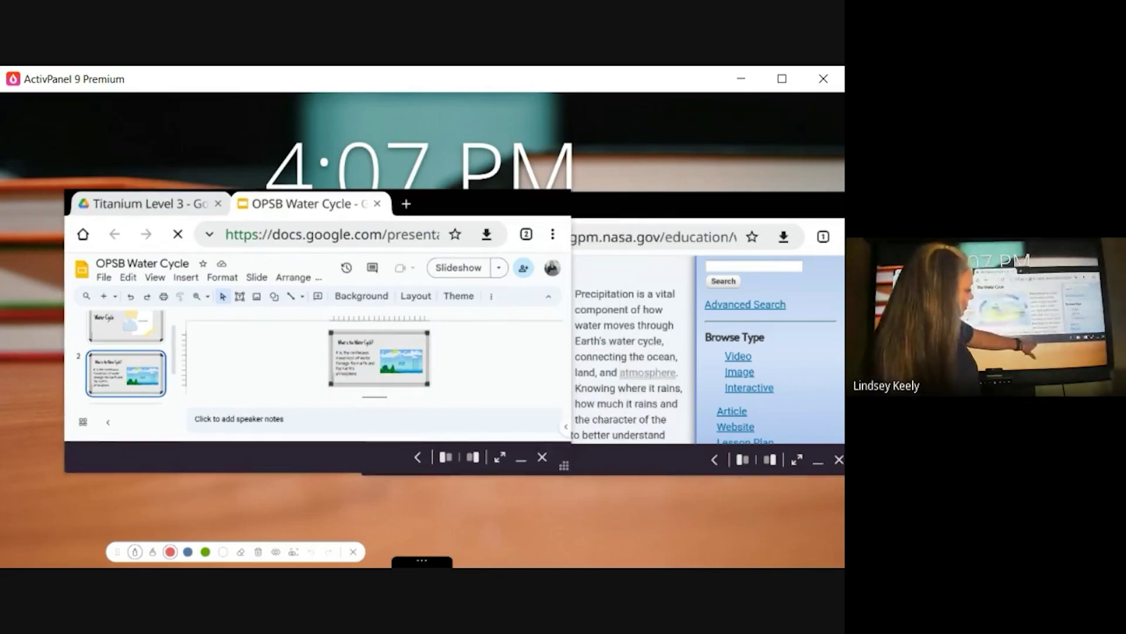
pyautogui.moveTo(793, 205); pyautogui.dragTo(782, 205)
pyautogui.moveTo(669, 206); pyautogui.dragTo(612, 205)
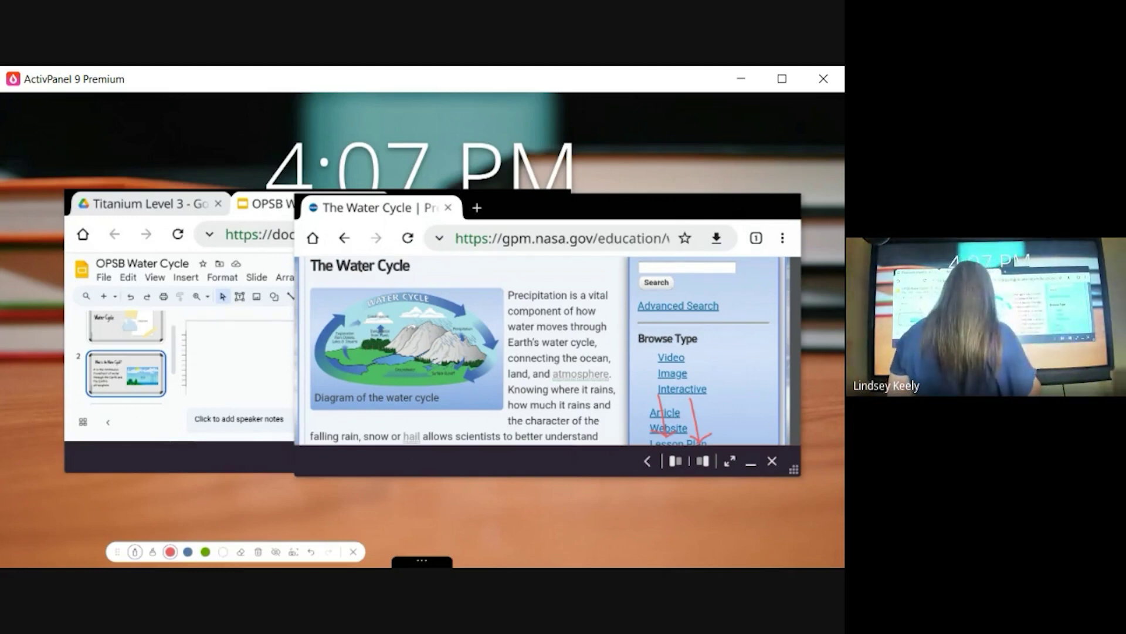
# Clear the red ink marks and fit the Slides editor window to the left half.
pyautogui.click(258, 552)
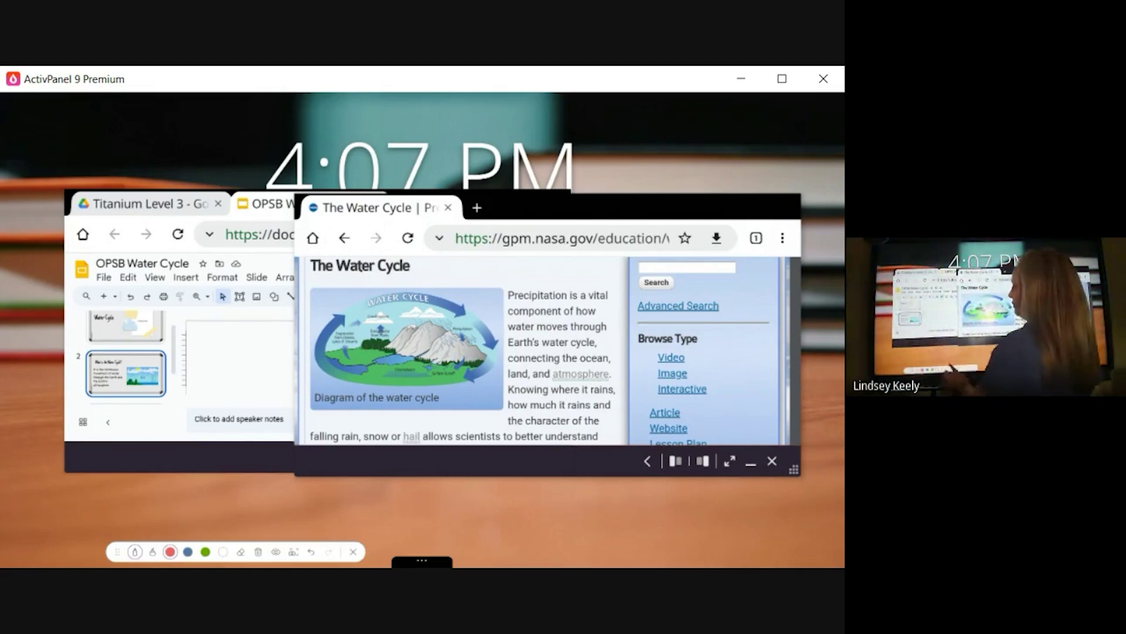
pyautogui.click(238, 361)
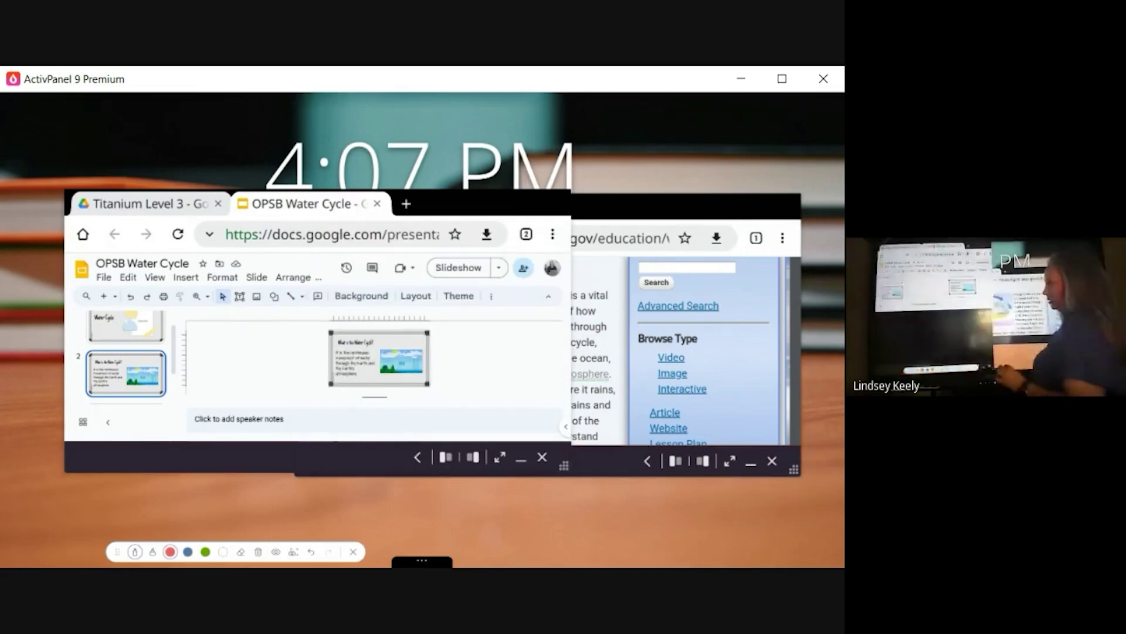
pyautogui.click(446, 457)
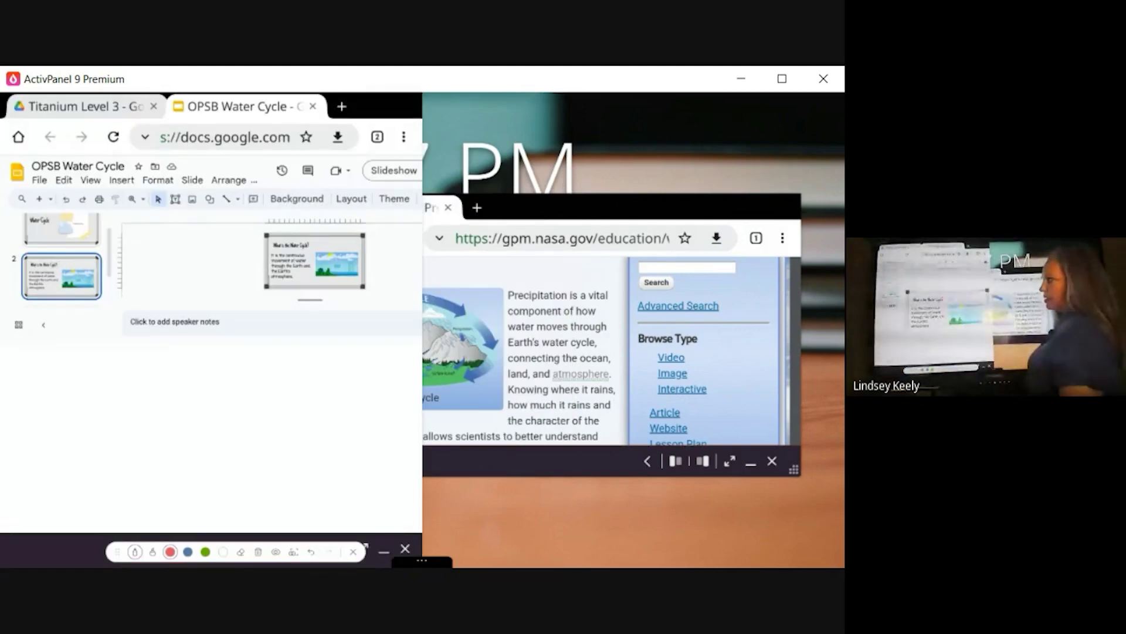
# Present the slideshow on the left half beside the NASA page on the right, back at the title slide.
pyautogui.click(328, 167)
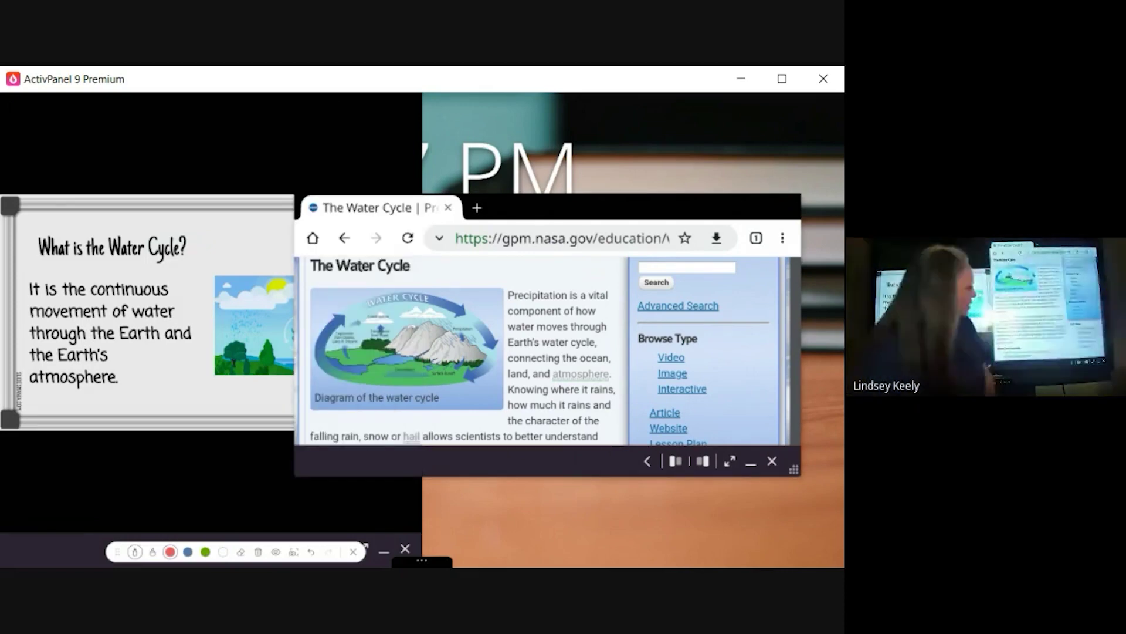
pyautogui.click(702, 459)
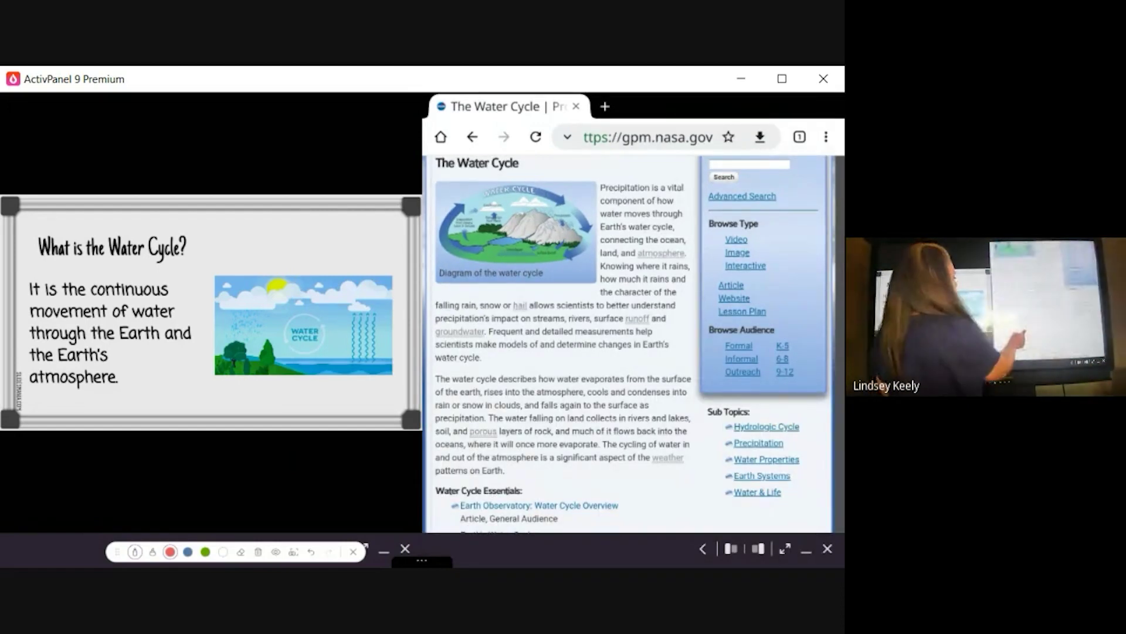
pyautogui.scroll(-5, 634, 343)
pyautogui.scroll(5, 635, 344)
pyautogui.scroll(-1, 633, 343)
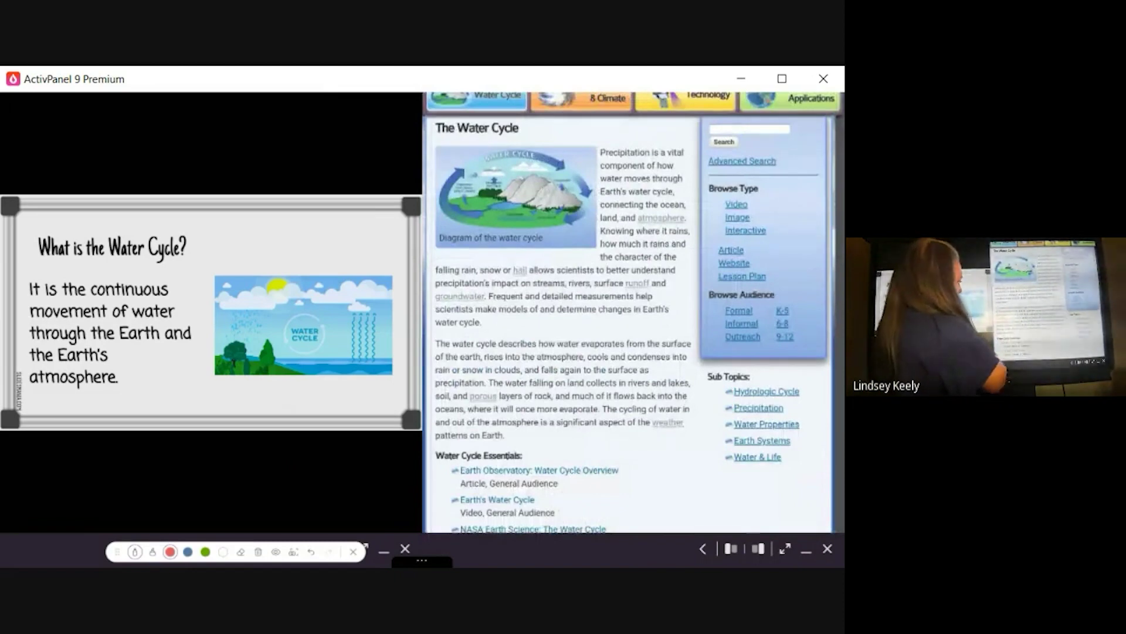
pyautogui.press('Left')
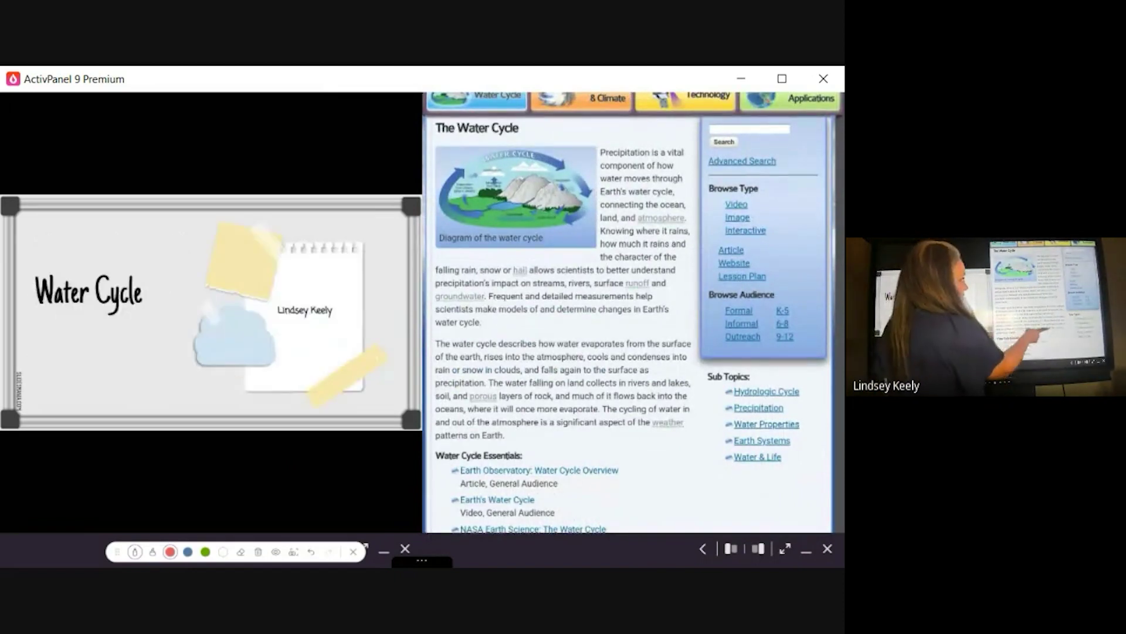
pyautogui.scroll(-3, 634, 308)
pyautogui.scroll(3, 634, 312)
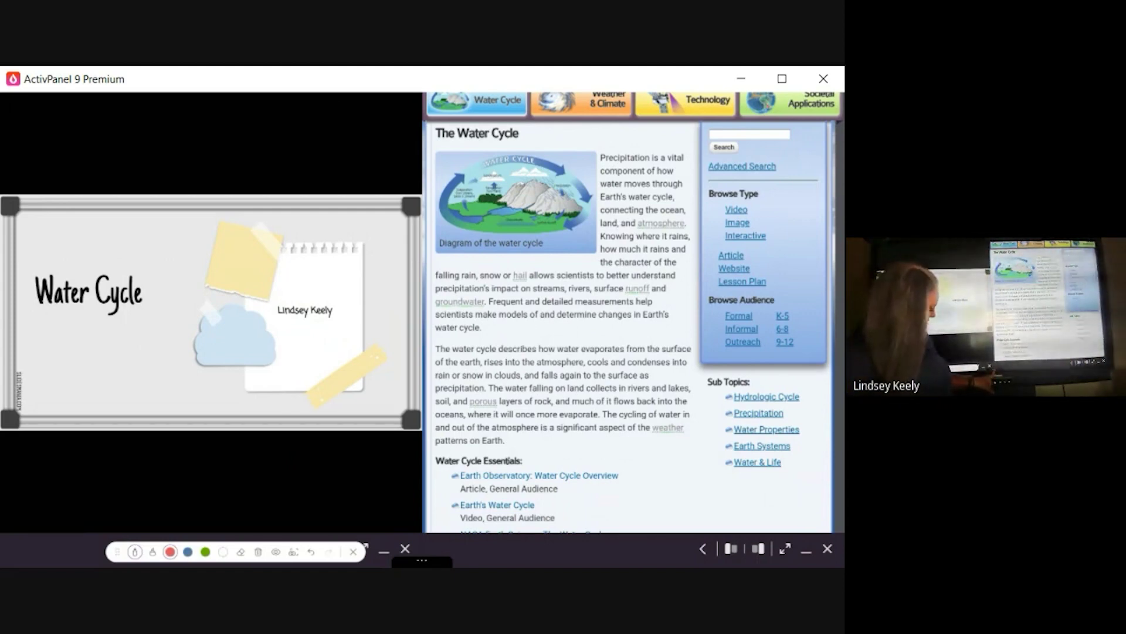
# Launch the Whiteboard app from the panel's app launcher.
pyautogui.click(423, 562)
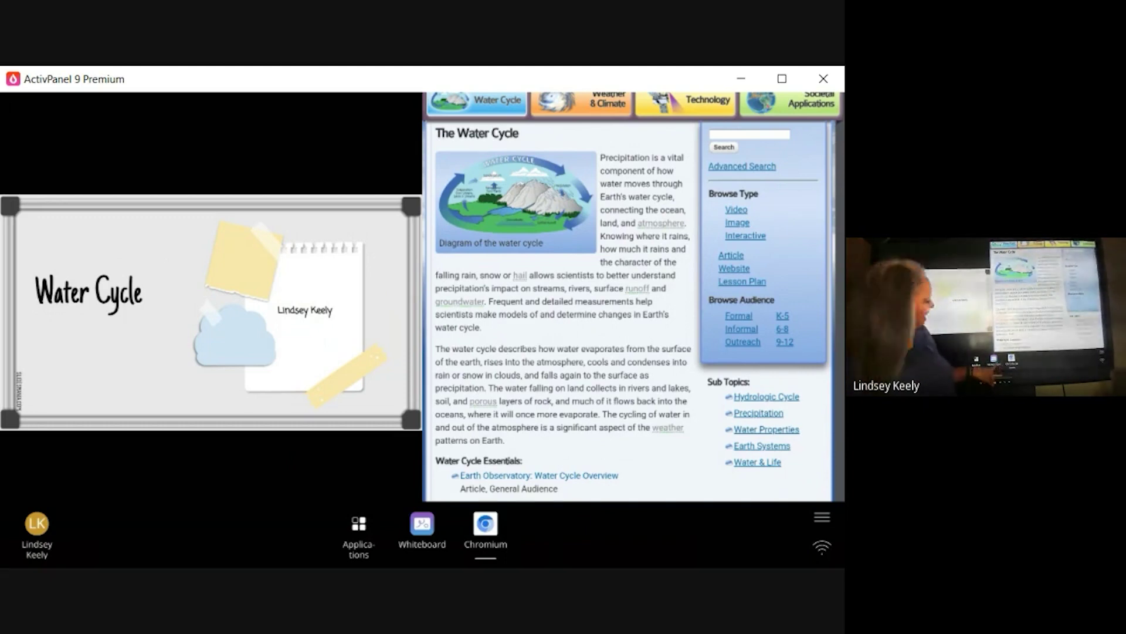
pyautogui.click(423, 525)
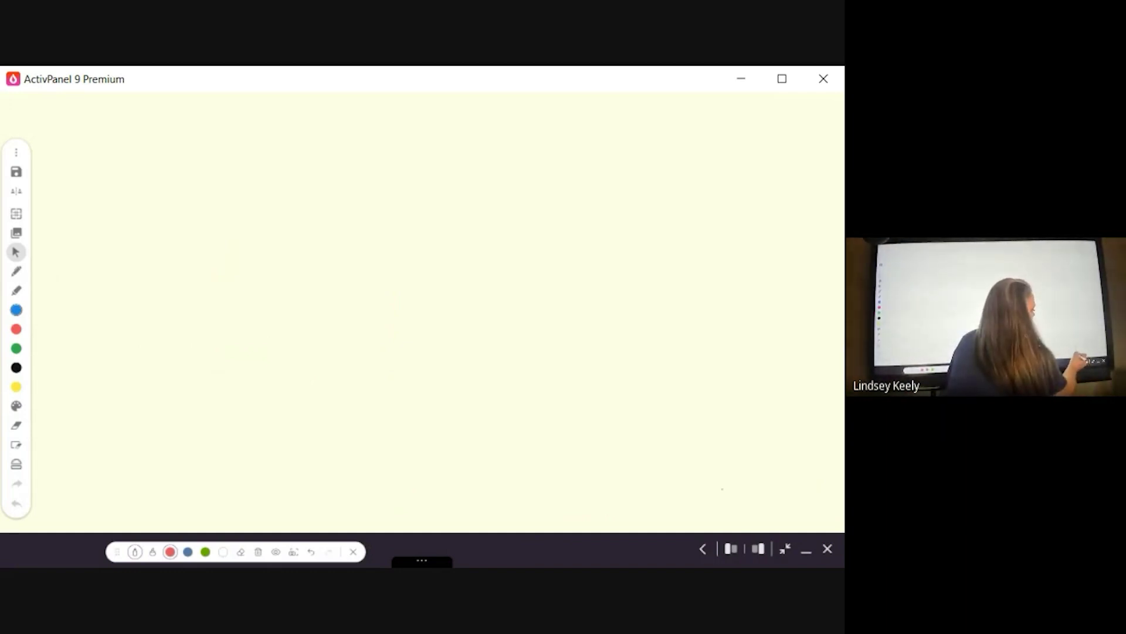
# Draw two wavy lines and handwrite the word 'Precipitation' in blue on the whiteboard.
pyautogui.moveTo(713, 515); pyautogui.dragTo(769, 519)
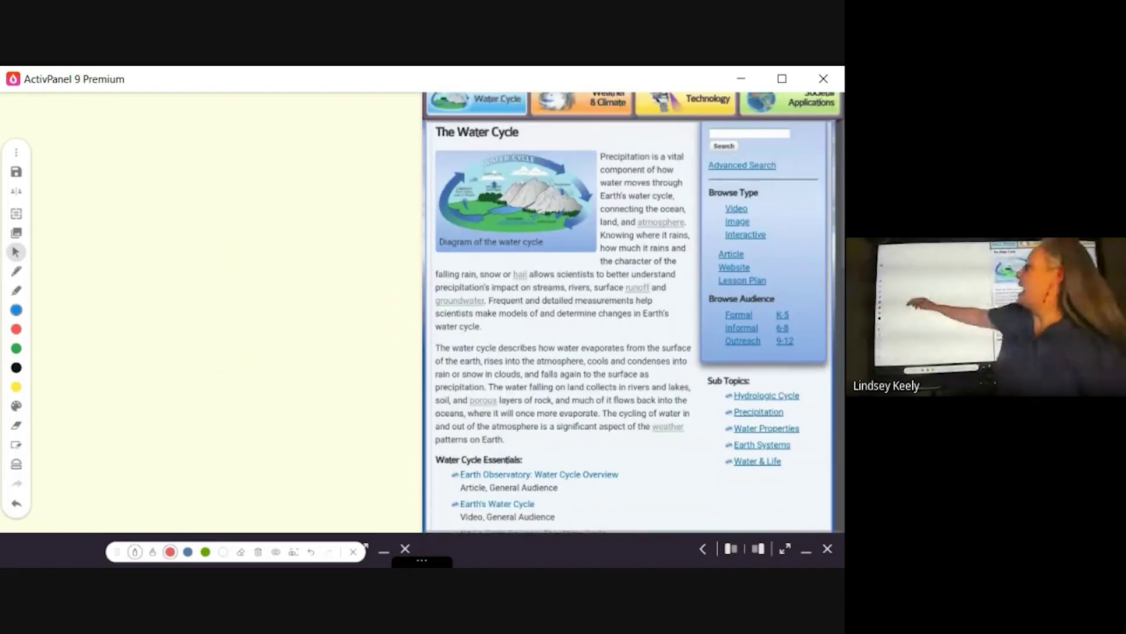
pyautogui.moveTo(76, 224); pyautogui.dragTo(210, 179)
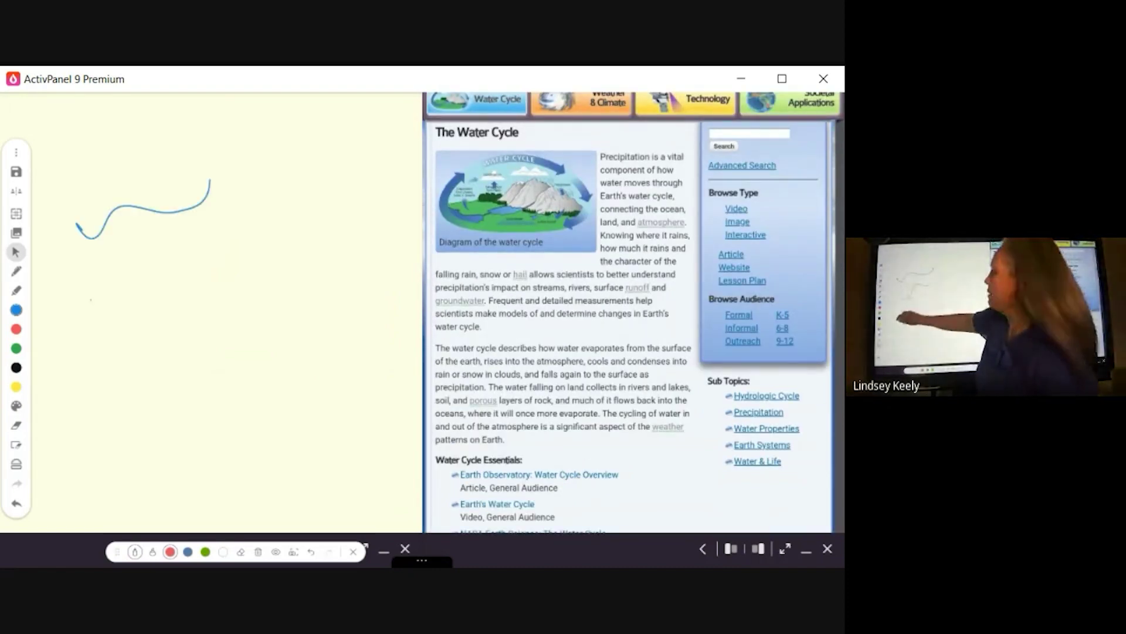
pyautogui.moveTo(91, 302); pyautogui.dragTo(194, 245)
pyautogui.moveTo(92, 349); pyautogui.dragTo(98, 416)
pyautogui.moveTo(85, 337)
pyautogui.mouseDown()
pyautogui.moveTo(97, 368)
pyautogui.moveTo(138, 328)
pyautogui.moveTo(162, 328)
pyautogui.mouseUp()
pyautogui.click(173, 292)
pyautogui.moveTo(160, 330)
pyautogui.mouseDown()
pyautogui.moveTo(184, 308)
pyautogui.moveTo(208, 337)
pyautogui.mouseUp()
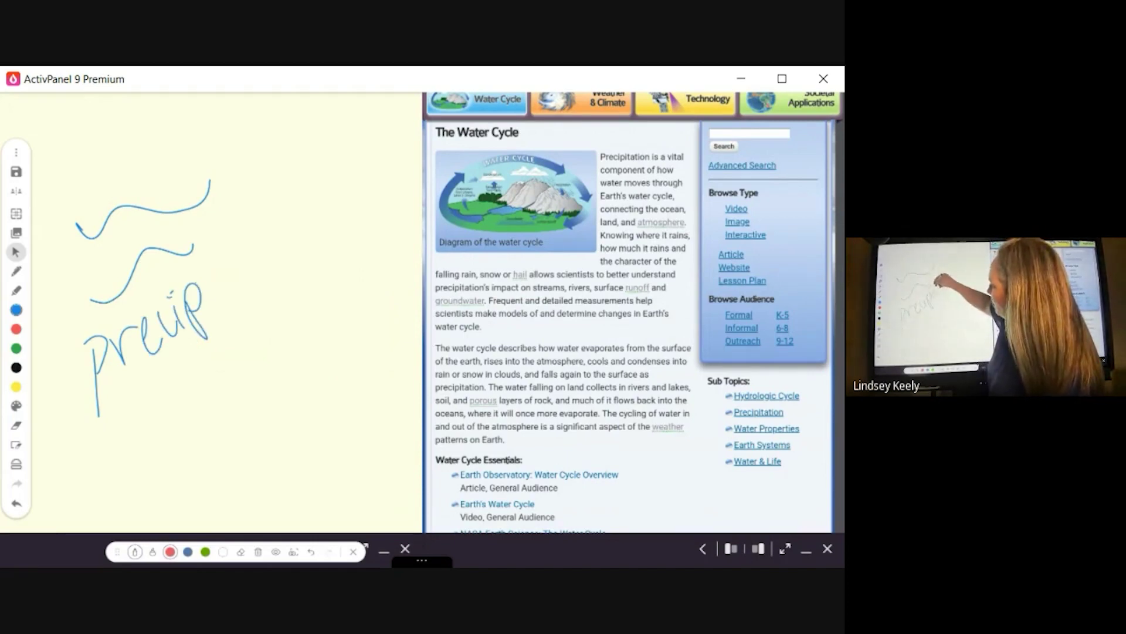
pyautogui.moveTo(227, 237); pyautogui.dragTo(231, 280)
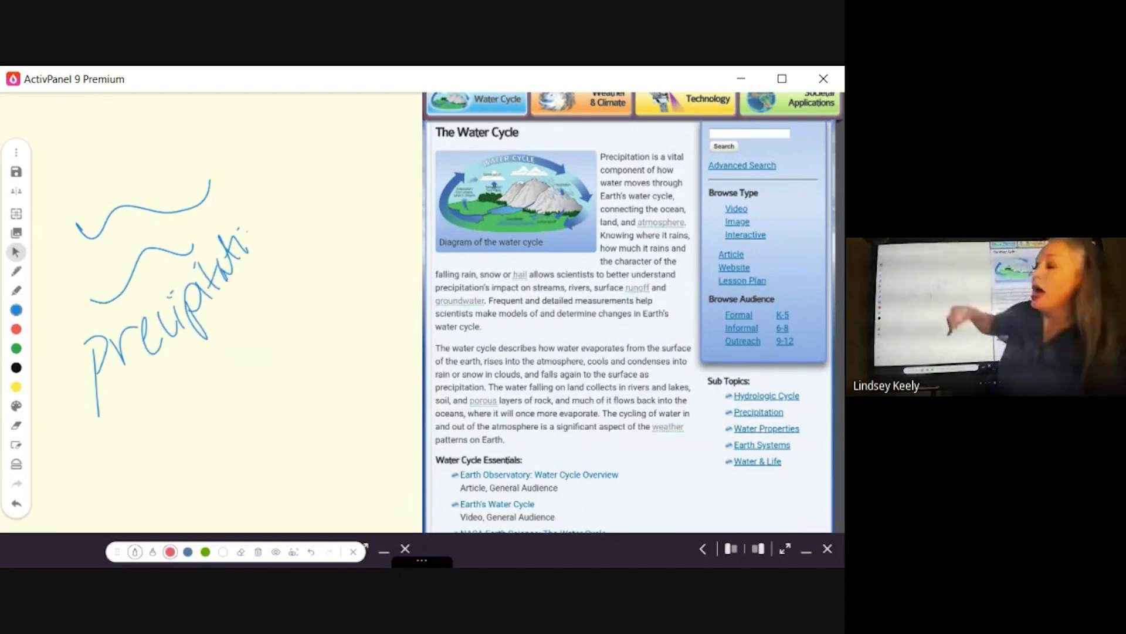
pyautogui.moveTo(250, 230); pyautogui.dragTo(284, 206)
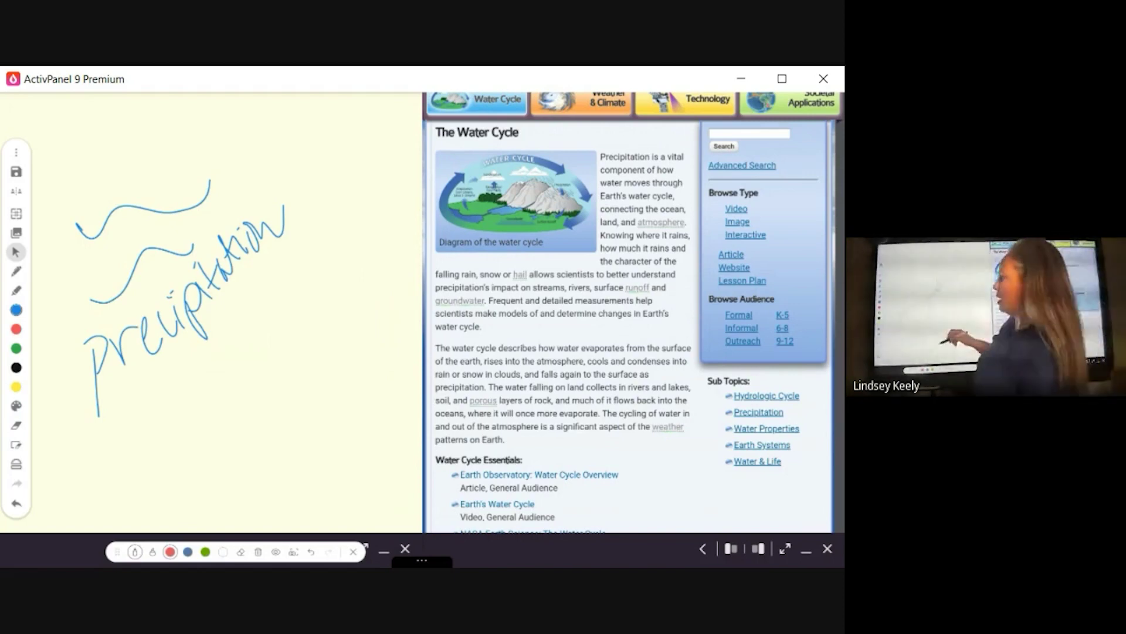
# Pan to empty canvas and sketch a sun with a cloud to its right.
pyautogui.moveTo(177, 352)
pyautogui.mouseDown()
pyautogui.moveTo(237, 274)
pyautogui.moveTo(247, 106)
pyautogui.mouseUp()
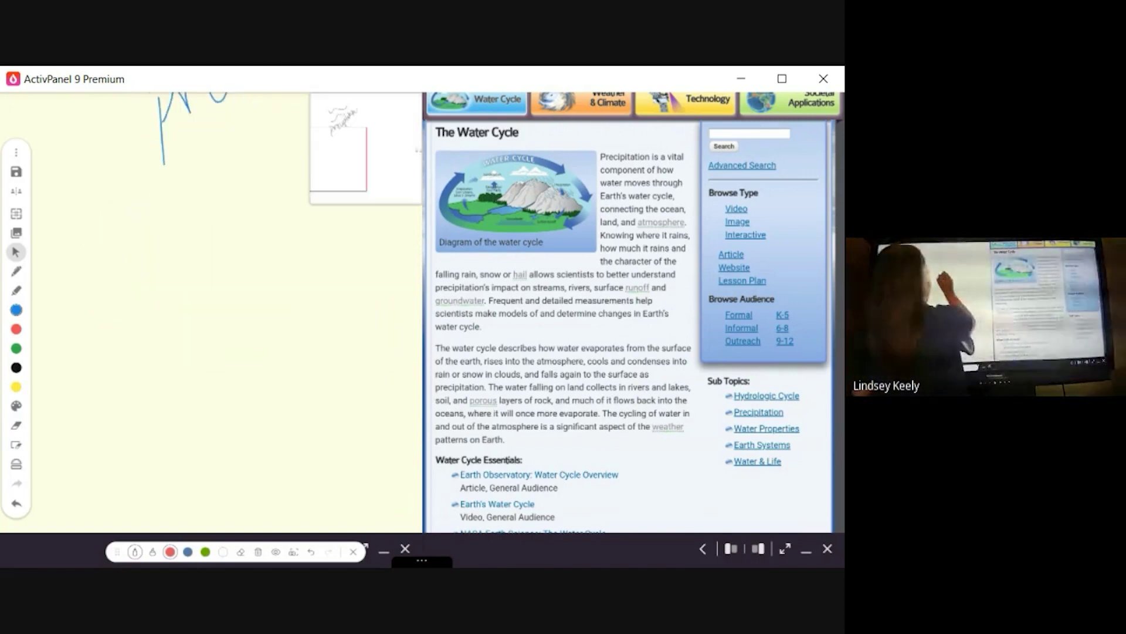
pyautogui.moveTo(237, 264); pyautogui.dragTo(238, 132)
pyautogui.moveTo(193, 181); pyautogui.dragTo(211, 205)
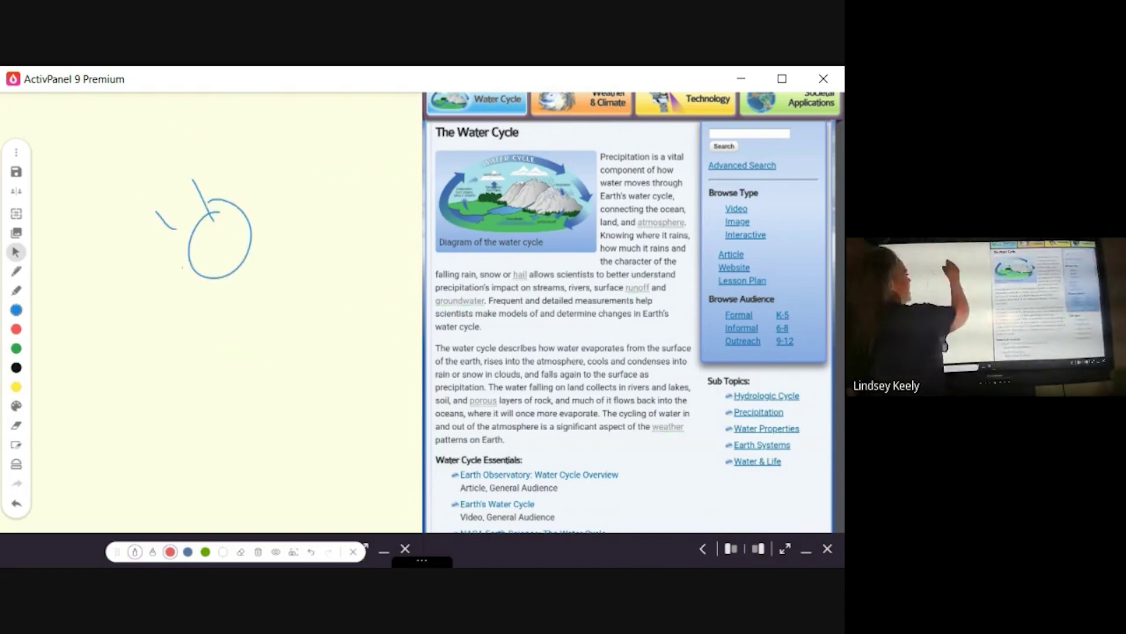
pyautogui.moveTo(356, 219)
pyautogui.mouseDown()
pyautogui.moveTo(352, 266)
pyautogui.moveTo(359, 213)
pyautogui.mouseUp()
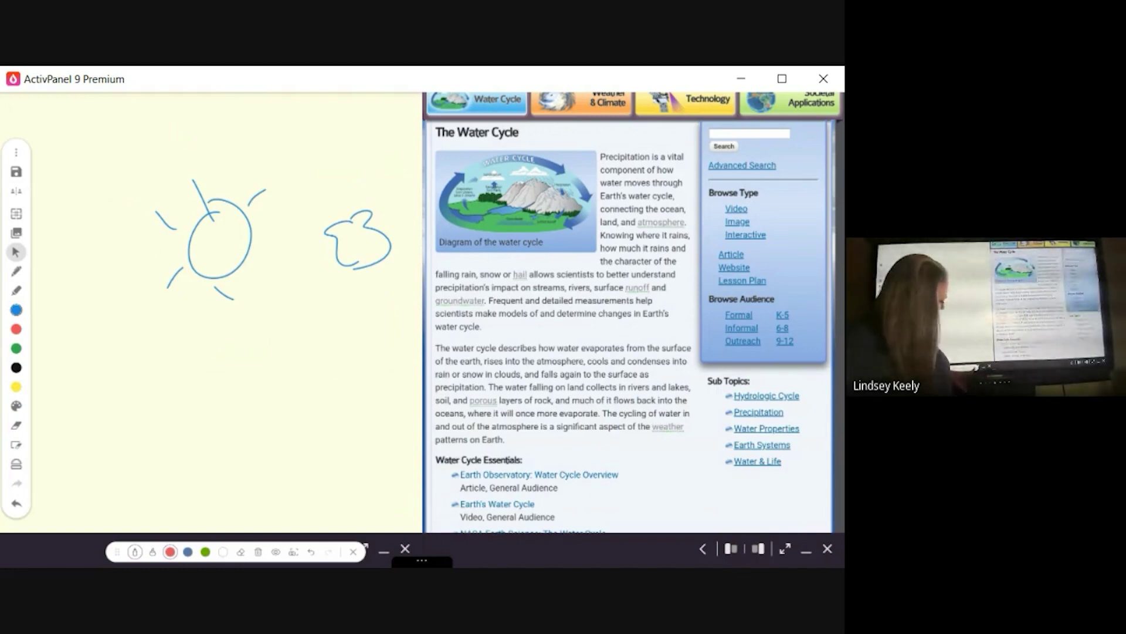
pyautogui.moveTo(117, 552); pyautogui.dragTo(33, 532)
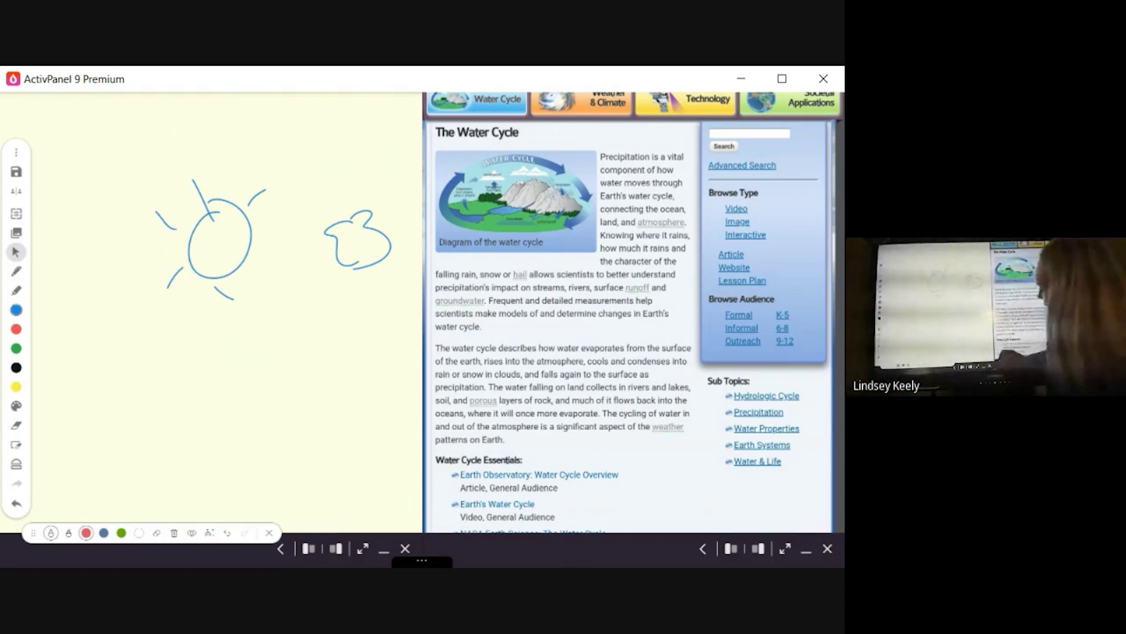
# Mark the buttons with red arrows and switch the left half from the whiteboard back to the slideshow.
pyautogui.moveTo(403, 499)
pyautogui.mouseDown()
pyautogui.moveTo(405, 526)
pyautogui.moveTo(414, 514)
pyautogui.mouseUp()
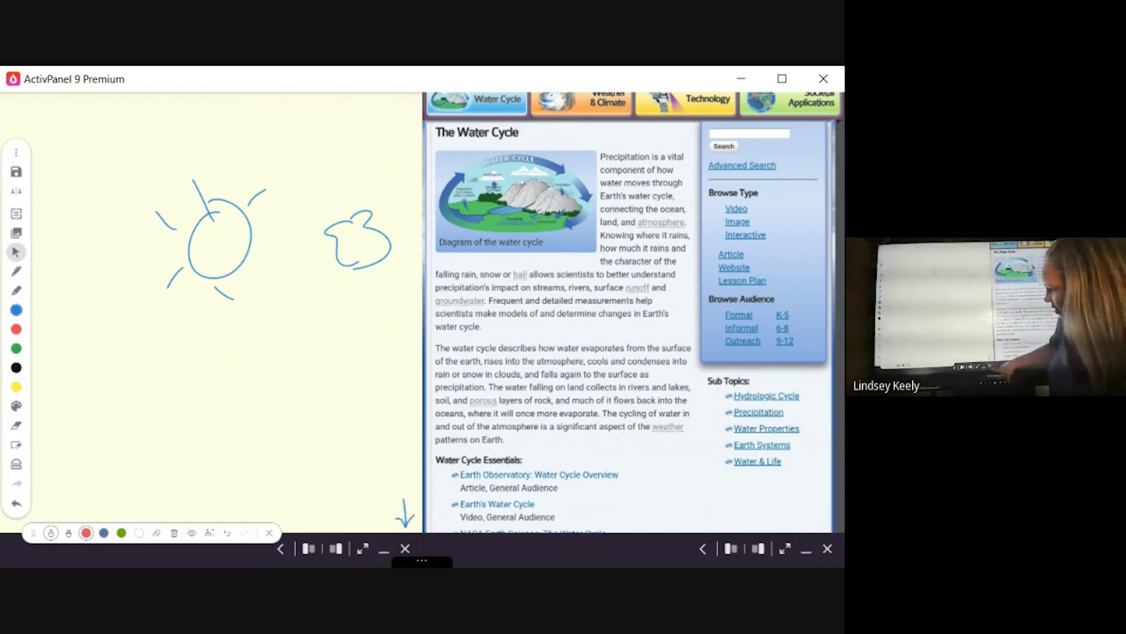
pyautogui.click(280, 548)
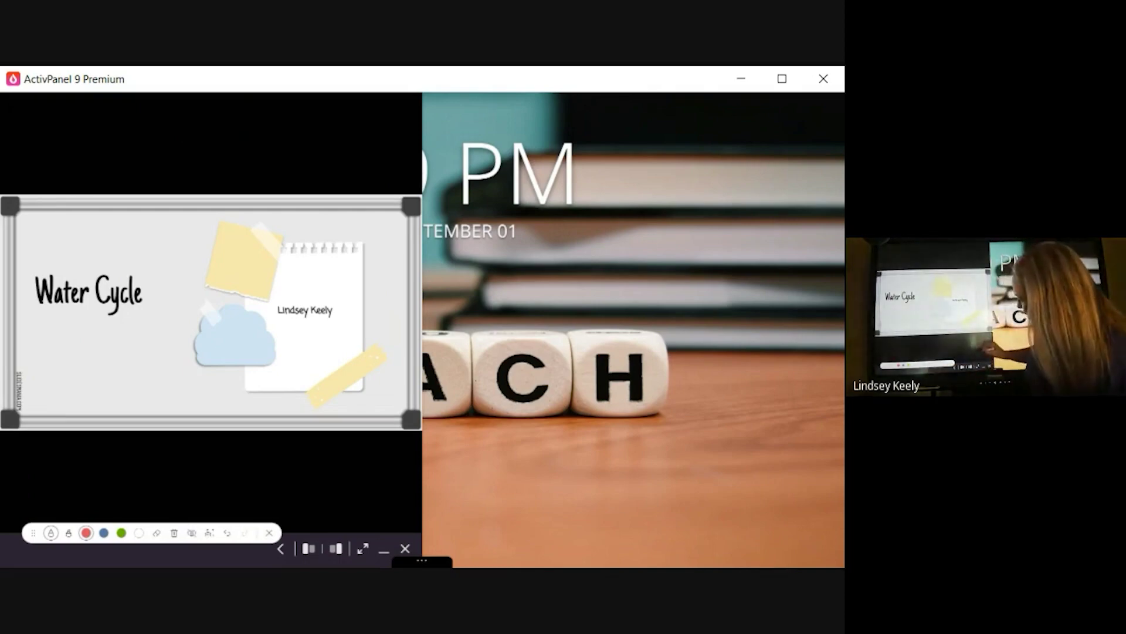
pyautogui.moveTo(349, 519); pyautogui.dragTo(360, 490)
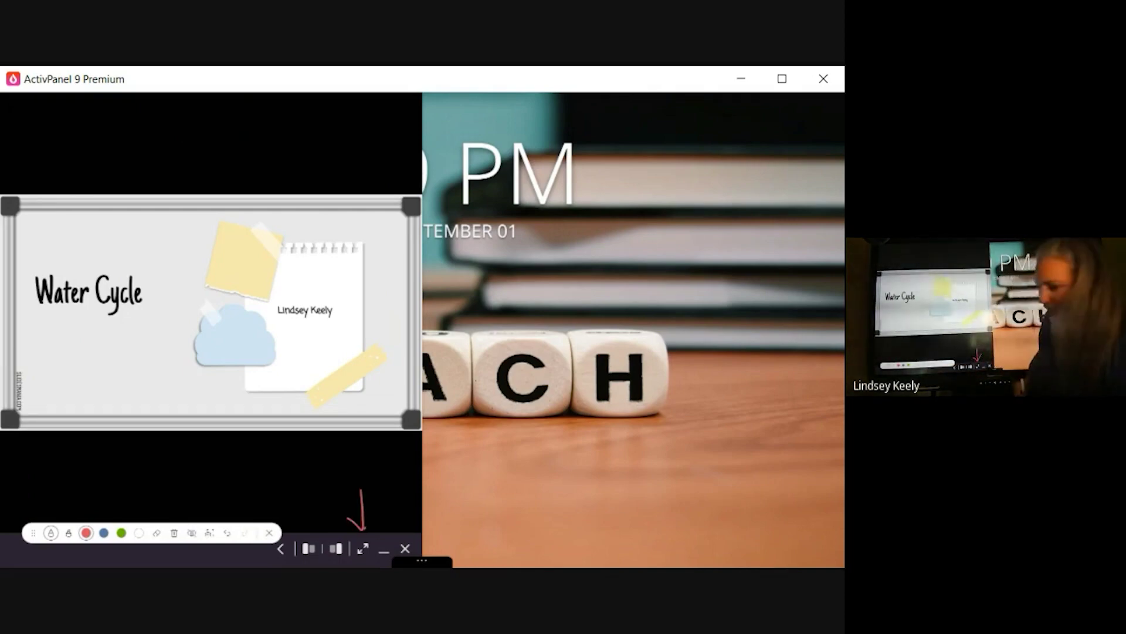